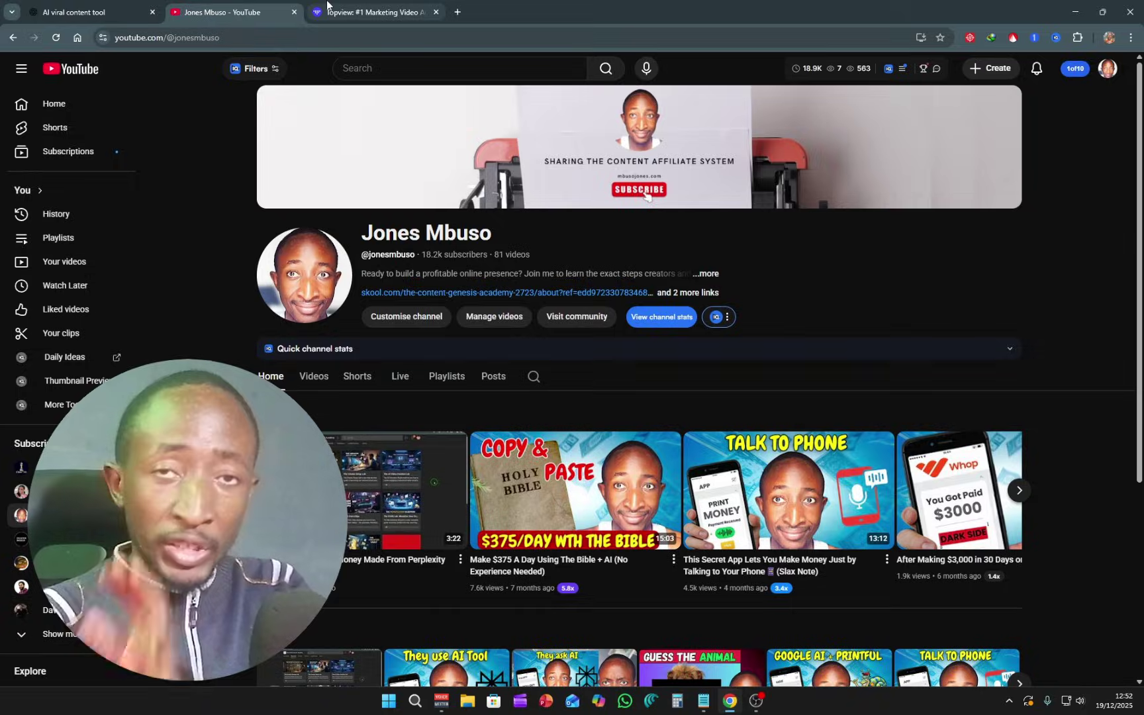
Switch to the Topview site, open its Video Agent from the dashboard and show the trending video templates.
{"action": "left_click", "coordinate": [328, 8]}
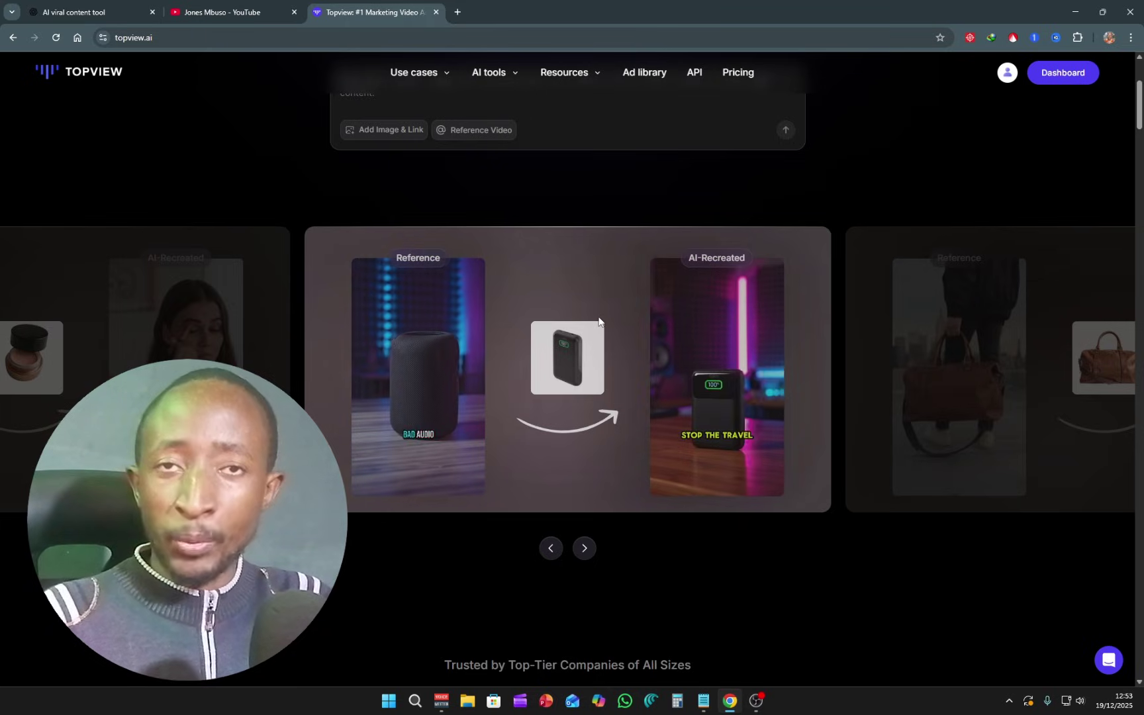
{"action": "left_click", "coordinate": [1062, 78]}
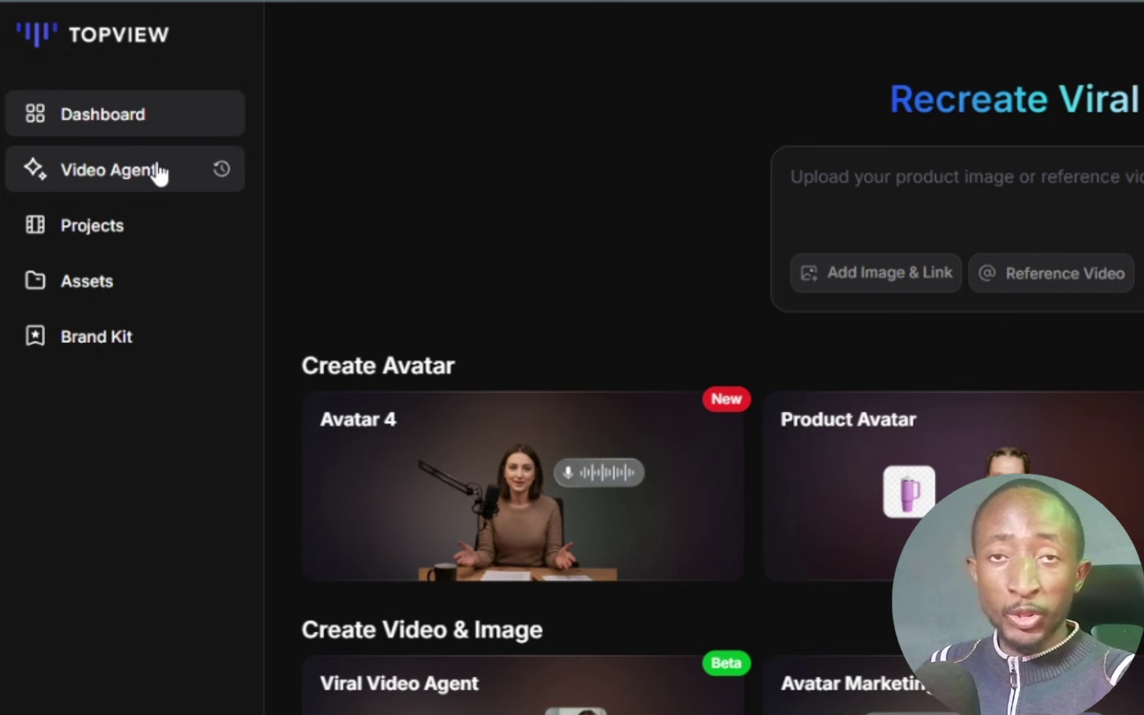
{"action": "left_click", "coordinate": [97, 172]}
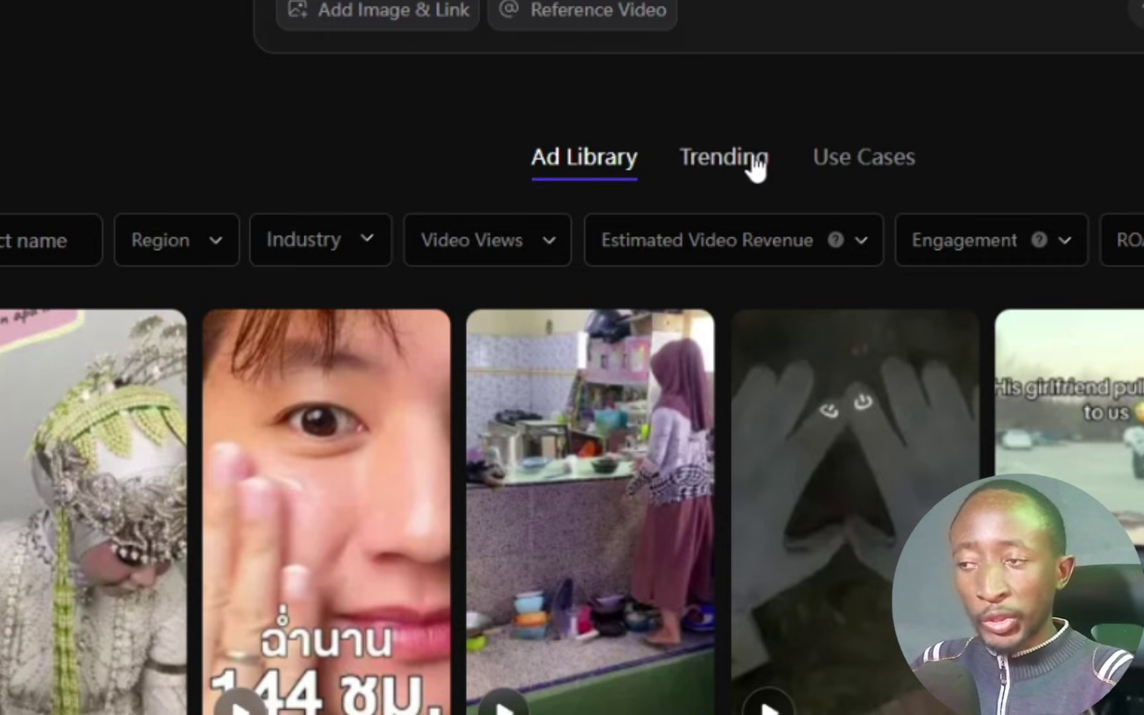
{"action": "left_click", "coordinate": [653, 270]}
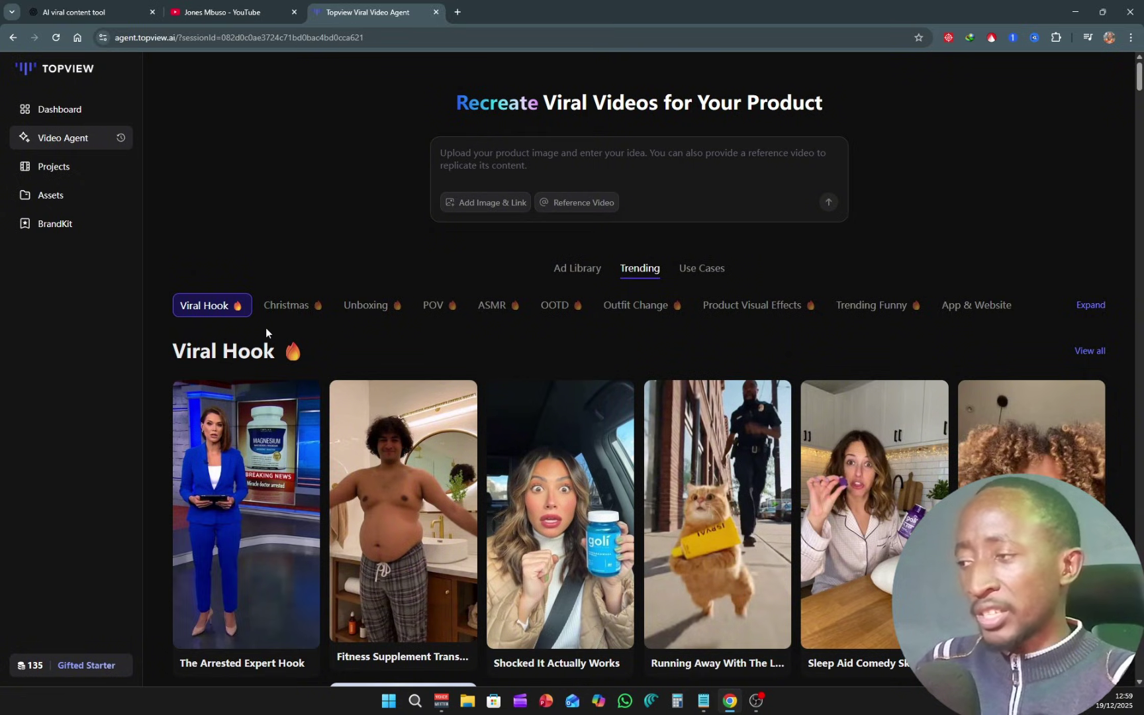
Recreate the Viral Hook template "Running Away With The Last Discount" and submit its ready-made prompt to the agent.
{"action": "scroll", "coordinate": [258, 324], "scroll_direction": "down", "scroll_amount": 1}
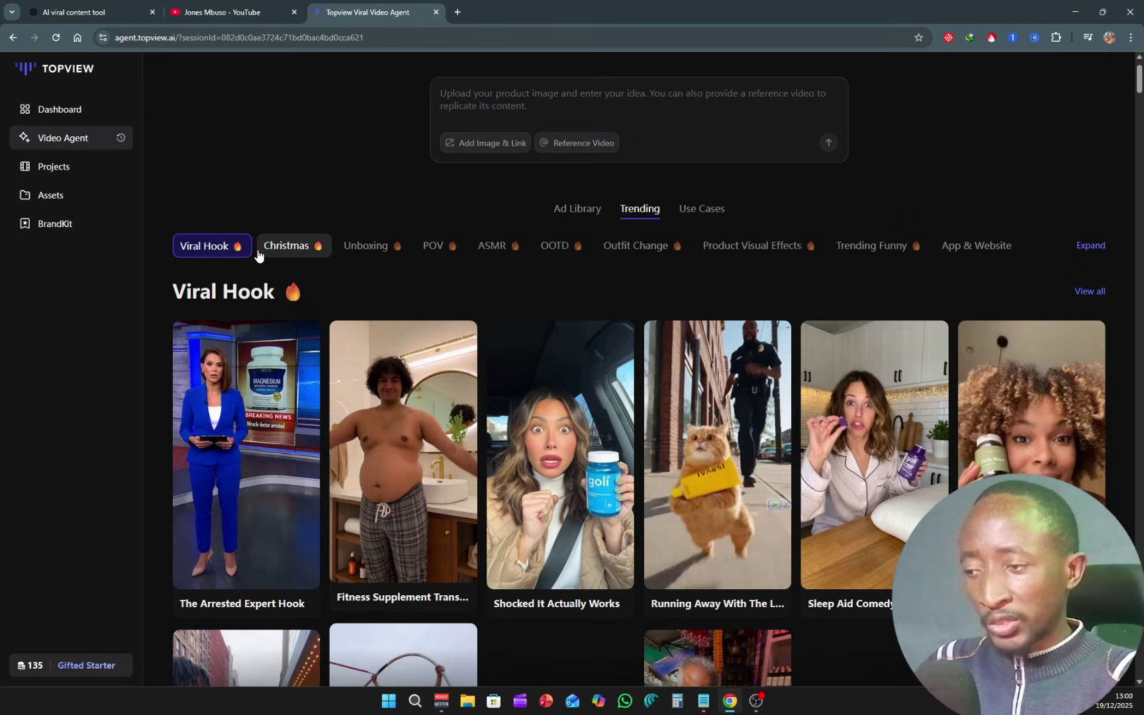
{"action": "mouse_move", "coordinate": [725, 396]}
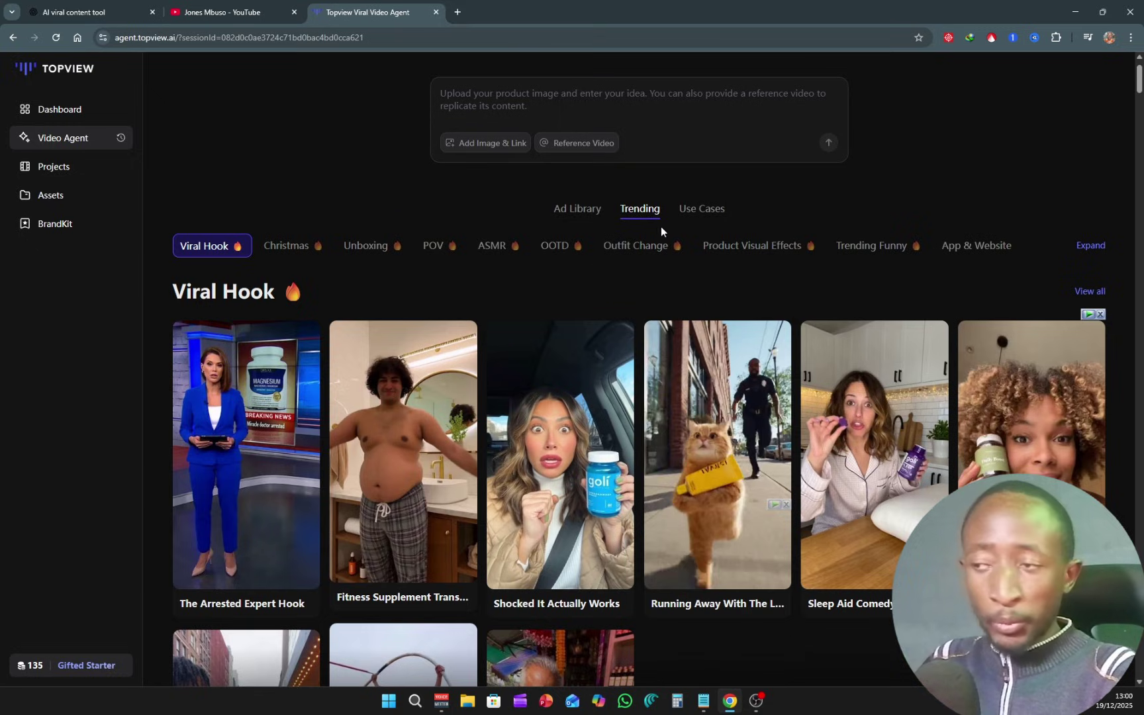
{"action": "mouse_move", "coordinate": [714, 571]}
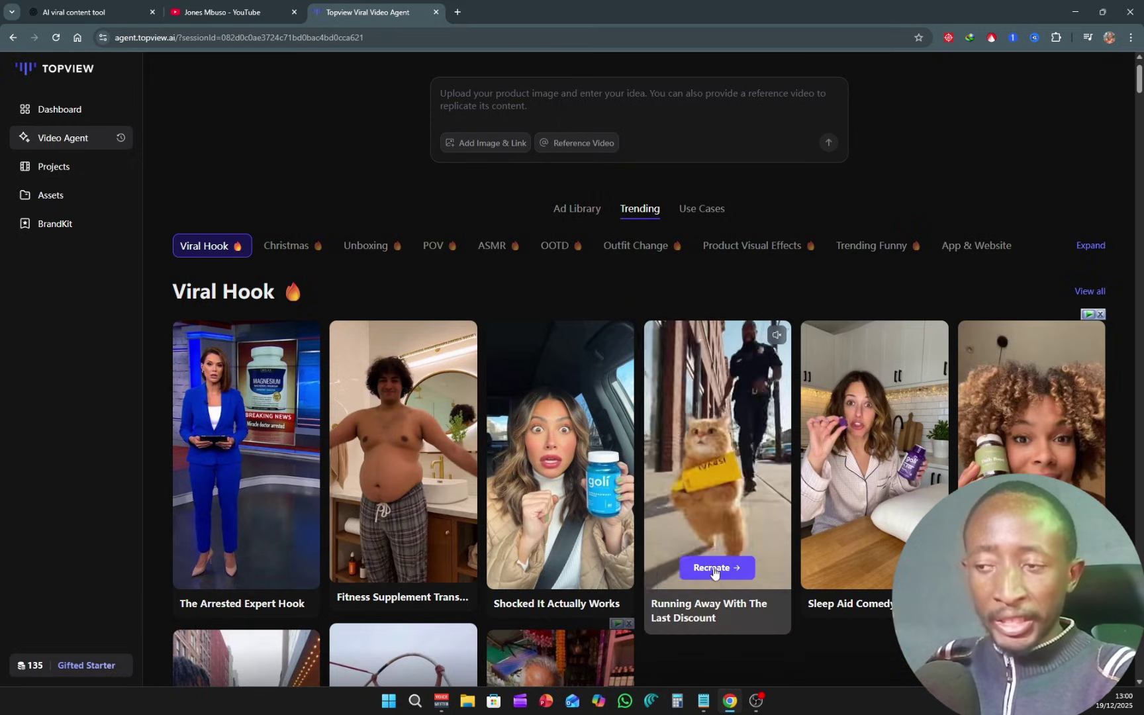
{"action": "scroll", "coordinate": [714, 570], "scroll_direction": "up", "scroll_amount": 1}
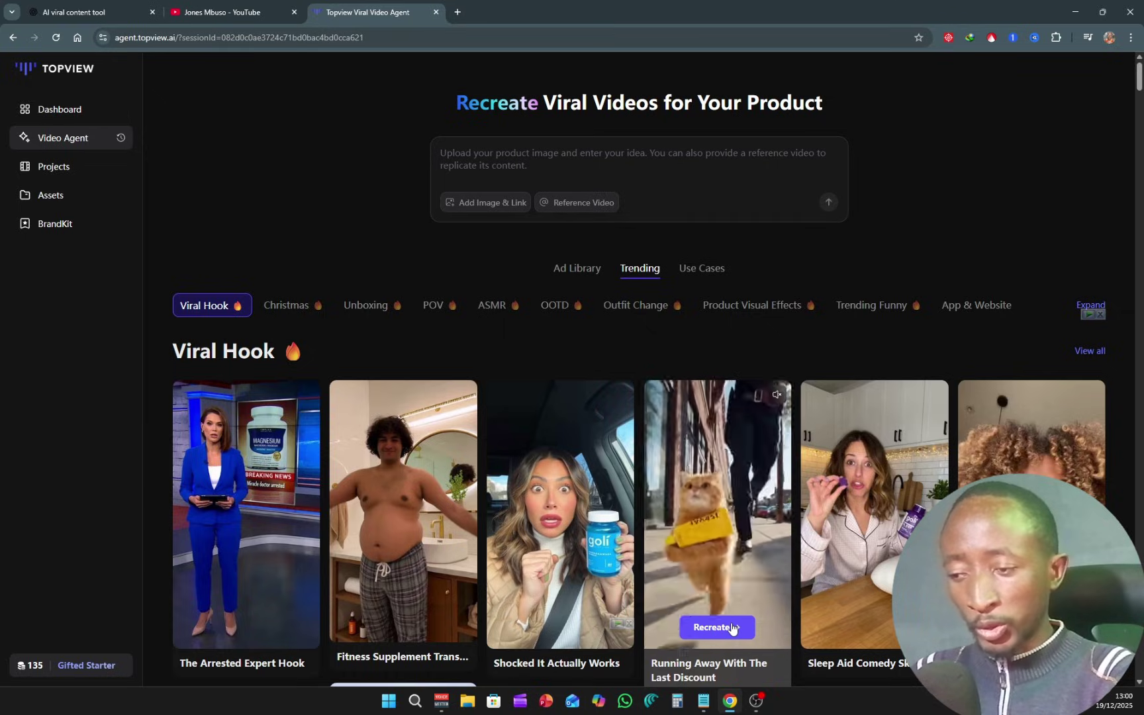
{"action": "left_click", "coordinate": [731, 628]}
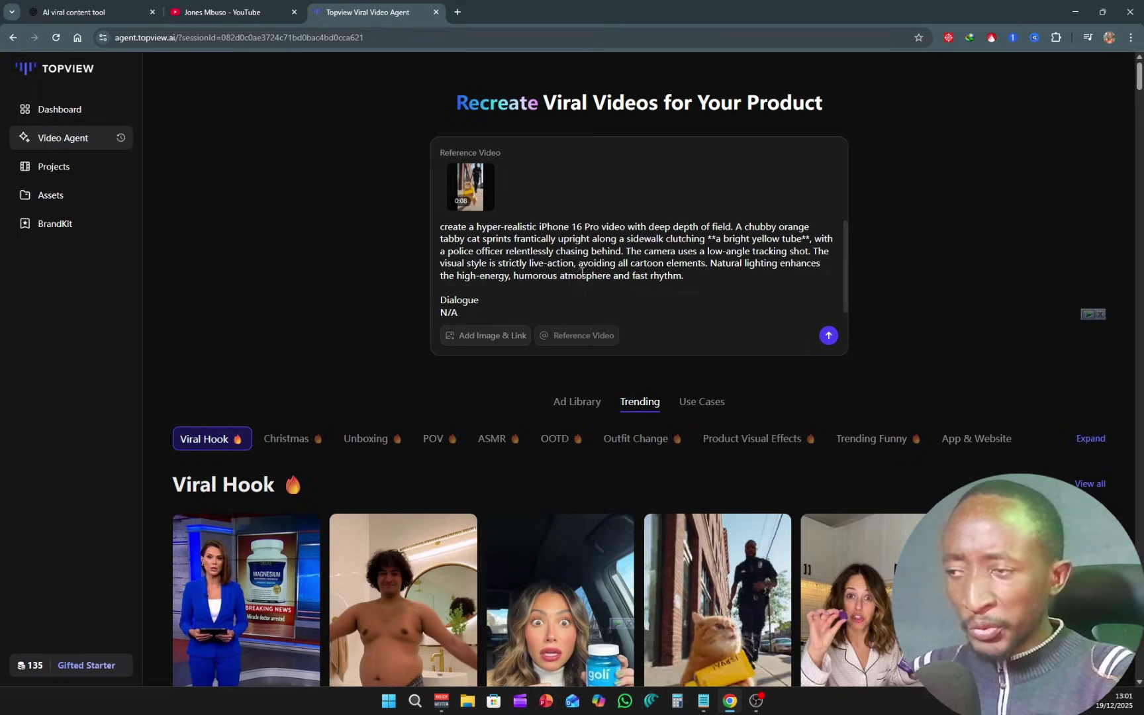
{"action": "left_click", "coordinate": [831, 338]}
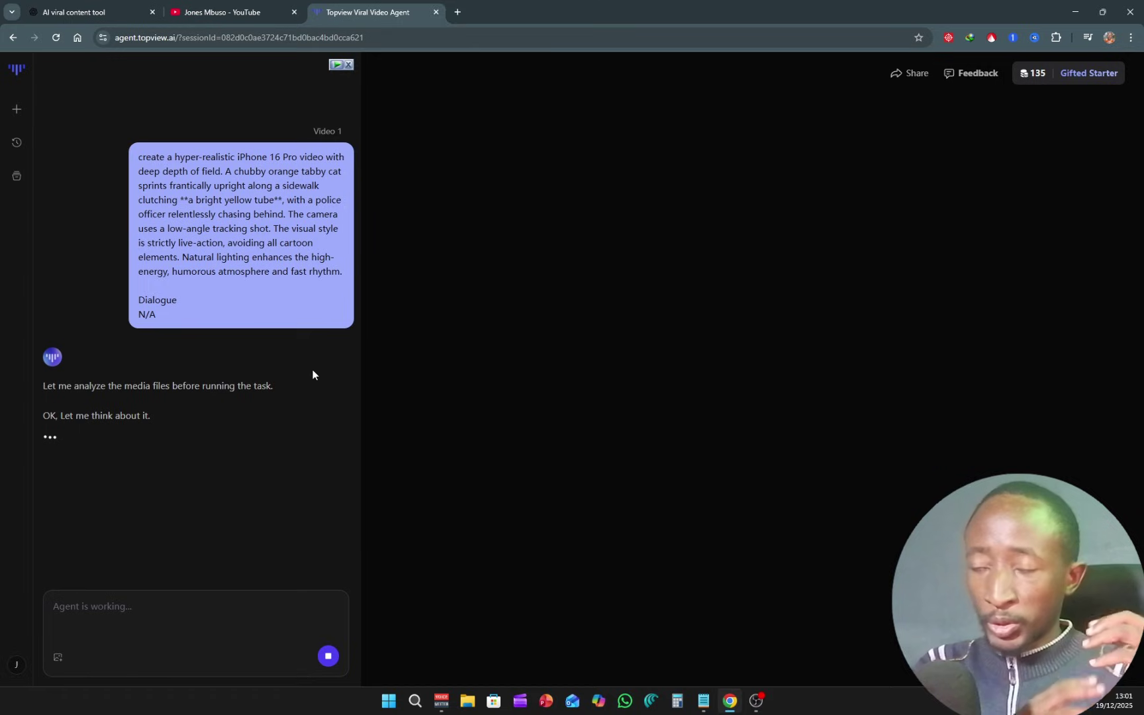
Add Gen Z & Social Media Creators to the product's users in the ad questionnaire, keeping Tech Enthusiasts selected.
{"action": "scroll", "coordinate": [250, 229], "scroll_direction": "up", "scroll_amount": 10}
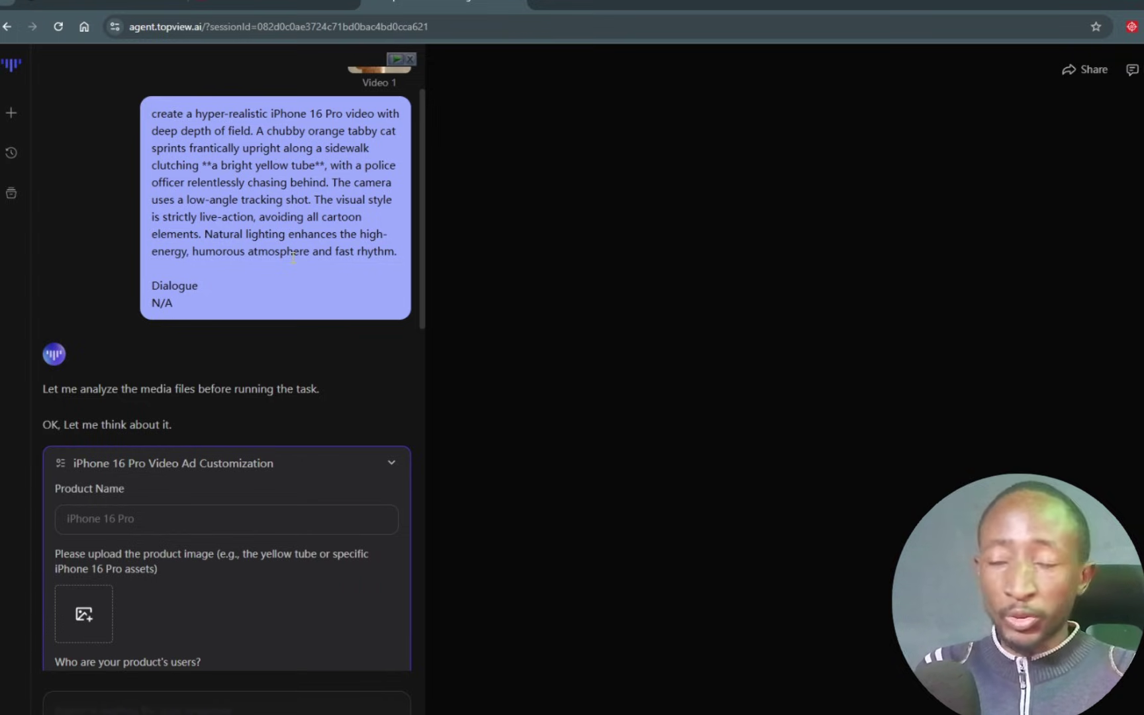
{"action": "scroll", "coordinate": [344, 257], "scroll_direction": "down", "scroll_amount": 3}
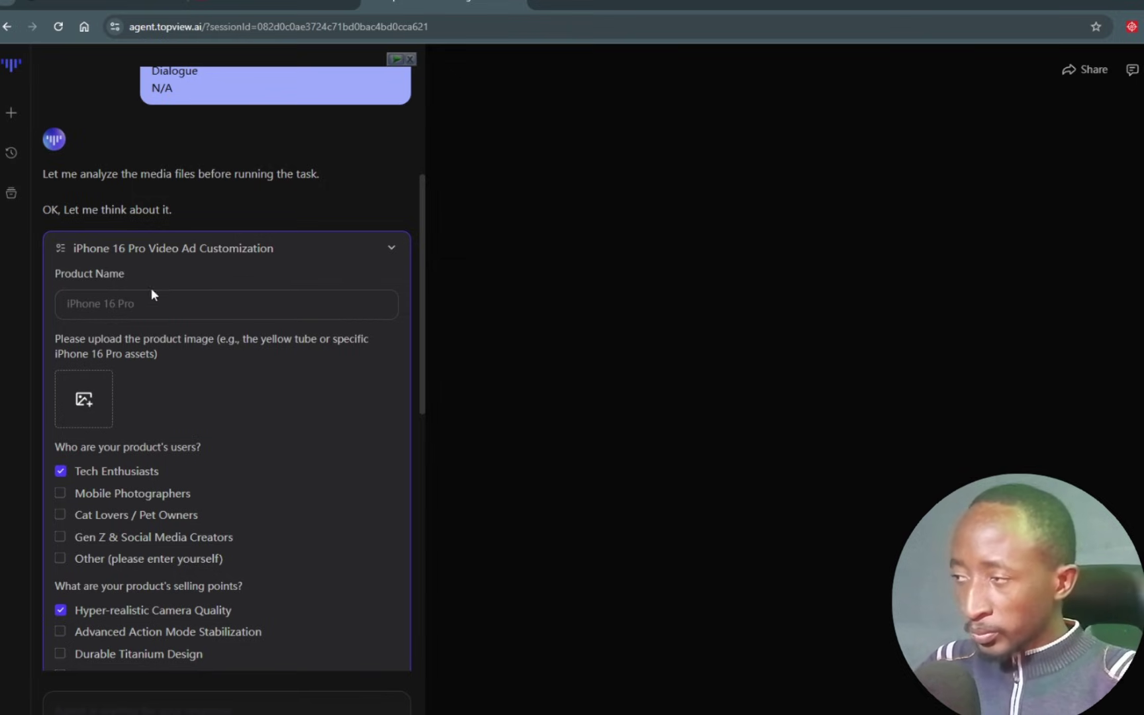
{"action": "scroll", "coordinate": [281, 288], "scroll_direction": "up", "scroll_amount": 4}
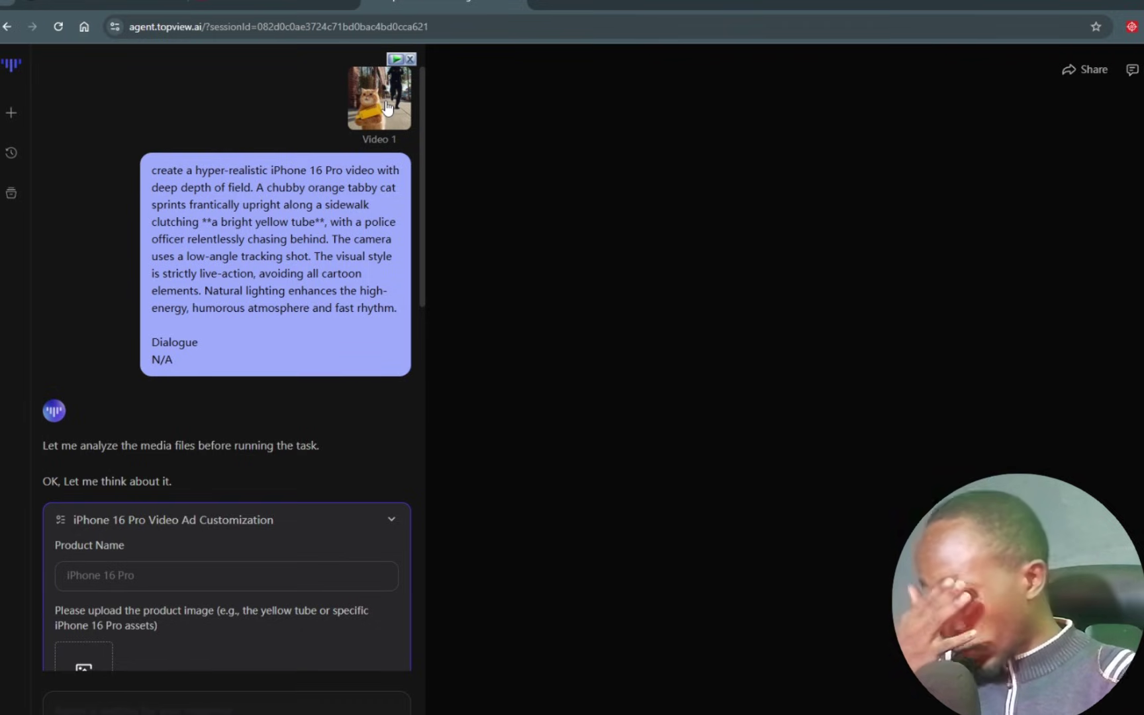
{"action": "scroll", "coordinate": [126, 198], "scroll_direction": "down", "scroll_amount": 5}
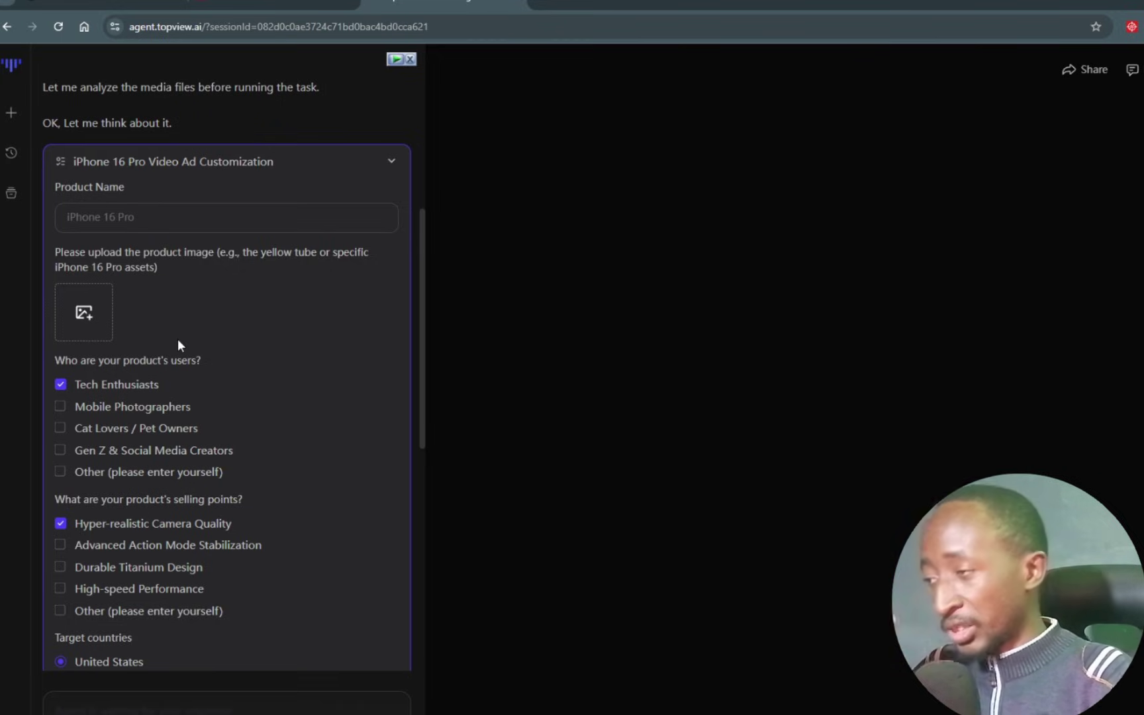
{"action": "scroll", "coordinate": [178, 341], "scroll_direction": "down", "scroll_amount": 2}
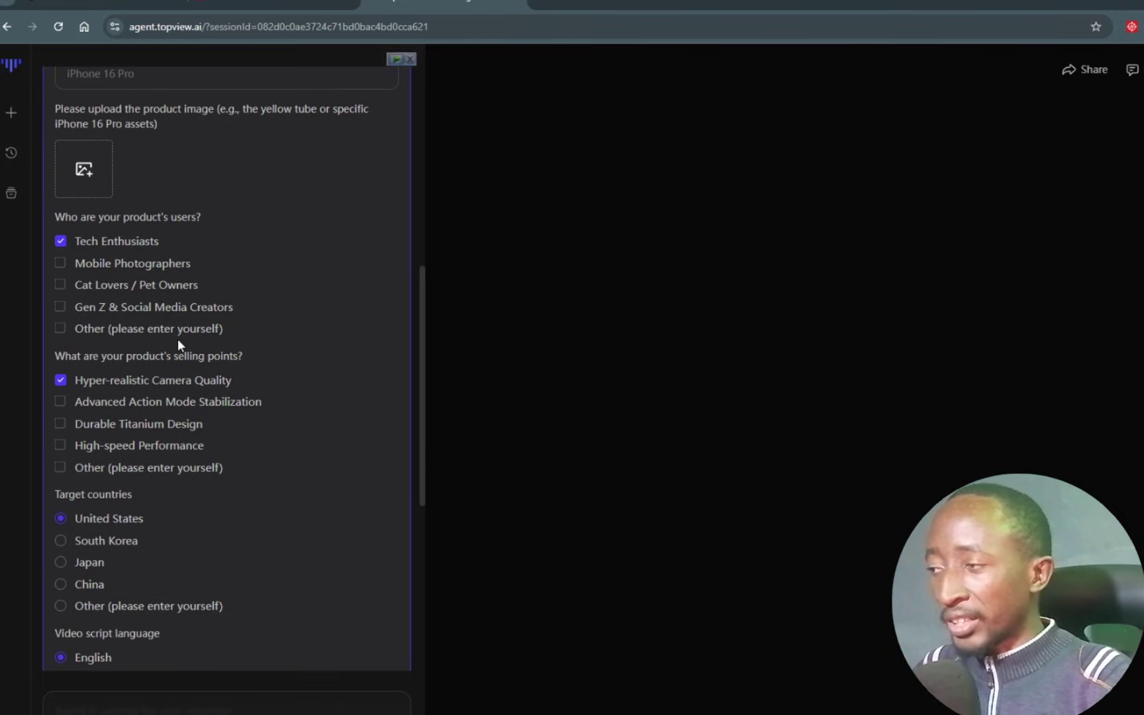
{"action": "left_click", "coordinate": [61, 309]}
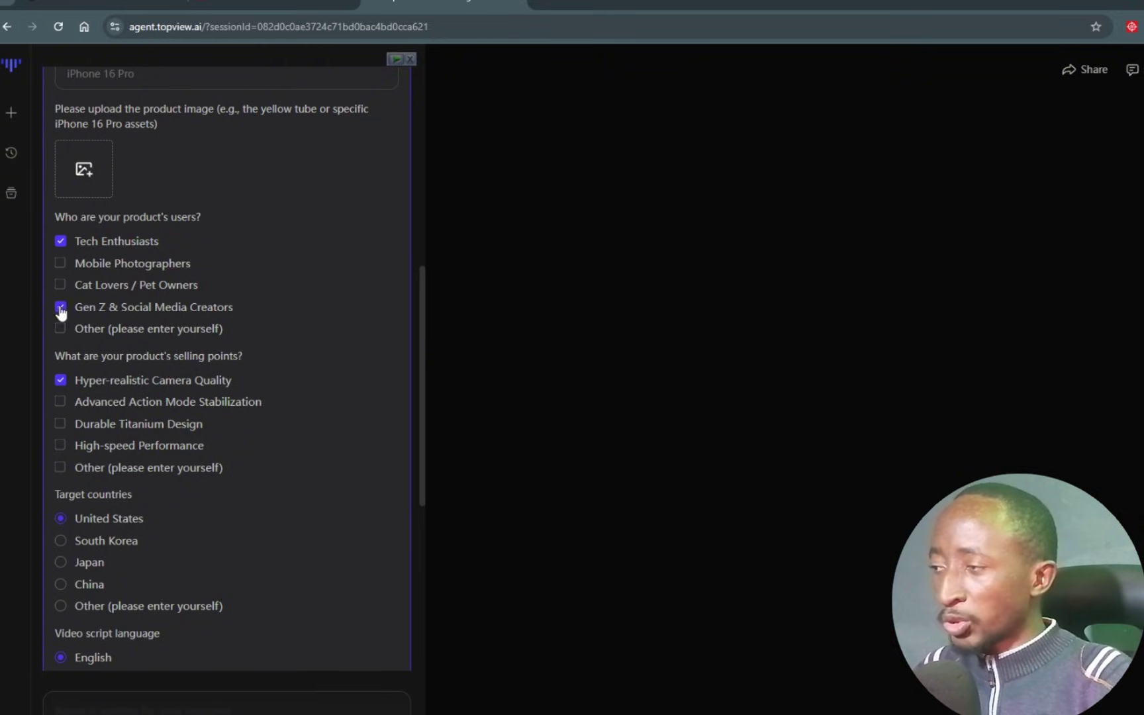
{"action": "left_click", "coordinate": [63, 246]}
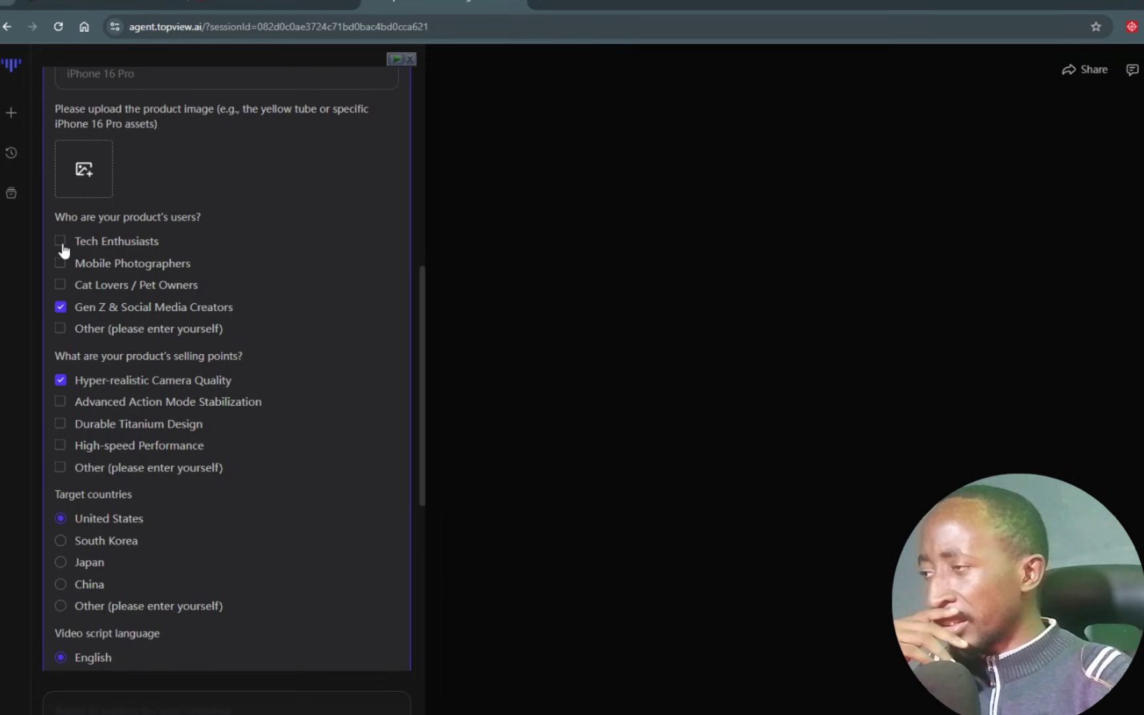
{"action": "left_click", "coordinate": [63, 247]}
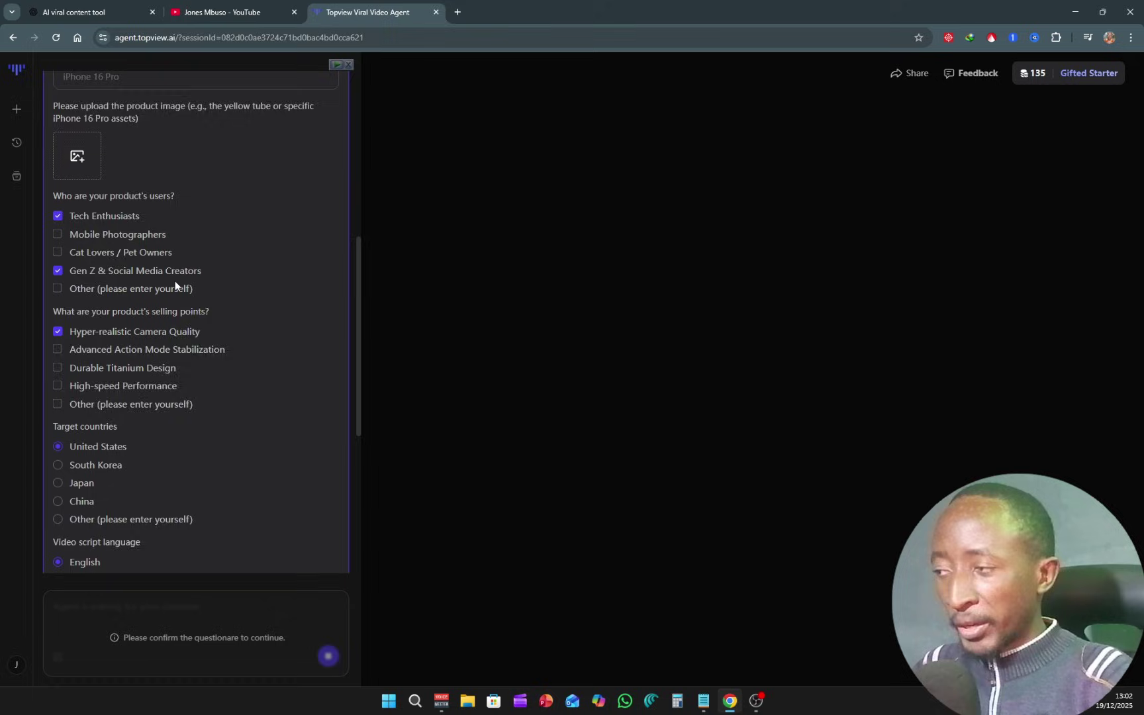
Confirm the ad customization questionnaire and approve the video storyboard so the agent proceeds to generating the video.
{"action": "scroll", "coordinate": [175, 281], "scroll_direction": "down", "scroll_amount": 2}
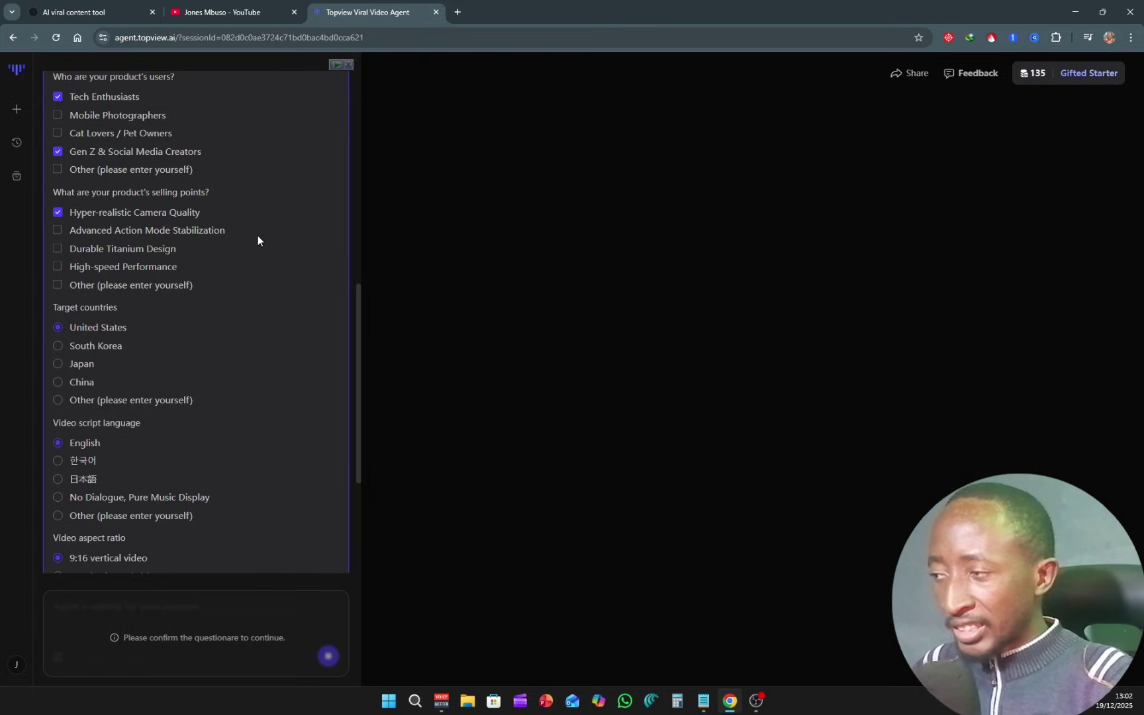
{"action": "scroll", "coordinate": [258, 237], "scroll_direction": "down", "scroll_amount": 3}
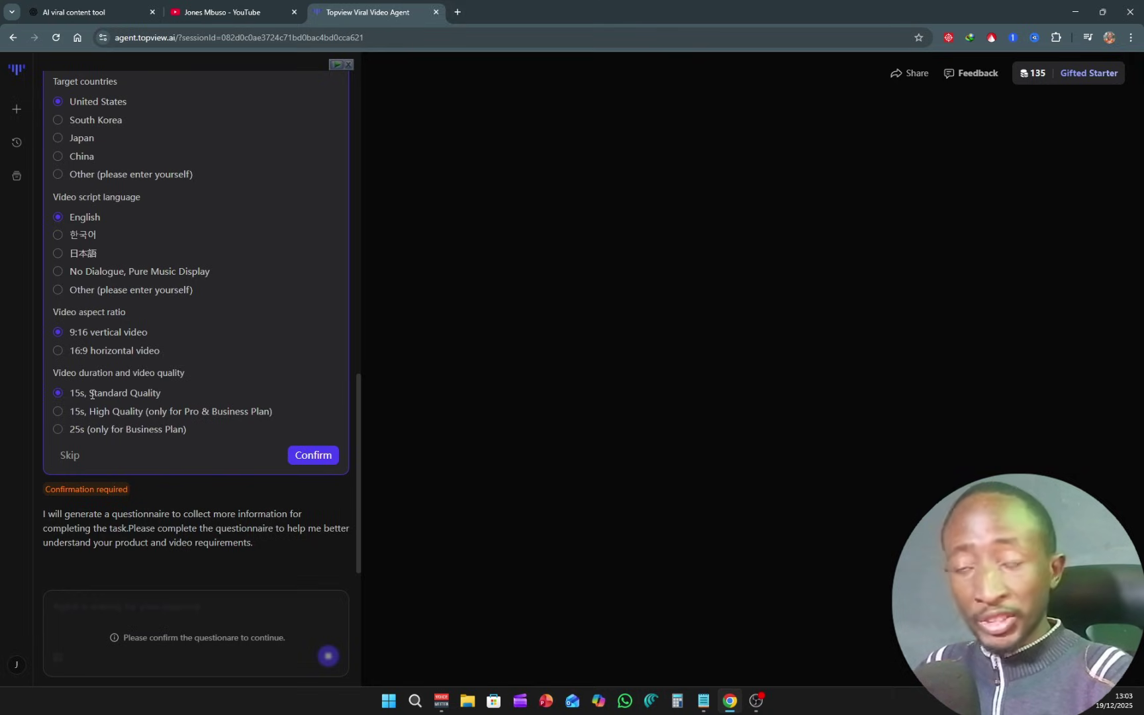
{"action": "left_click", "coordinate": [308, 456]}
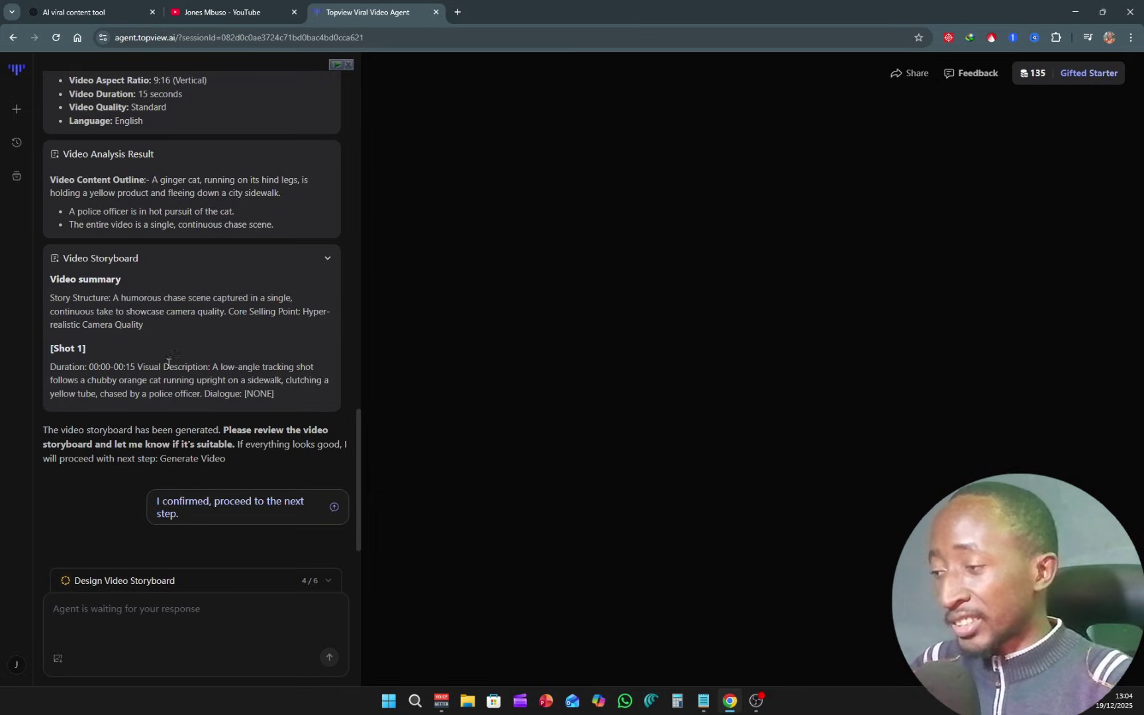
{"action": "left_click", "coordinate": [288, 500]}
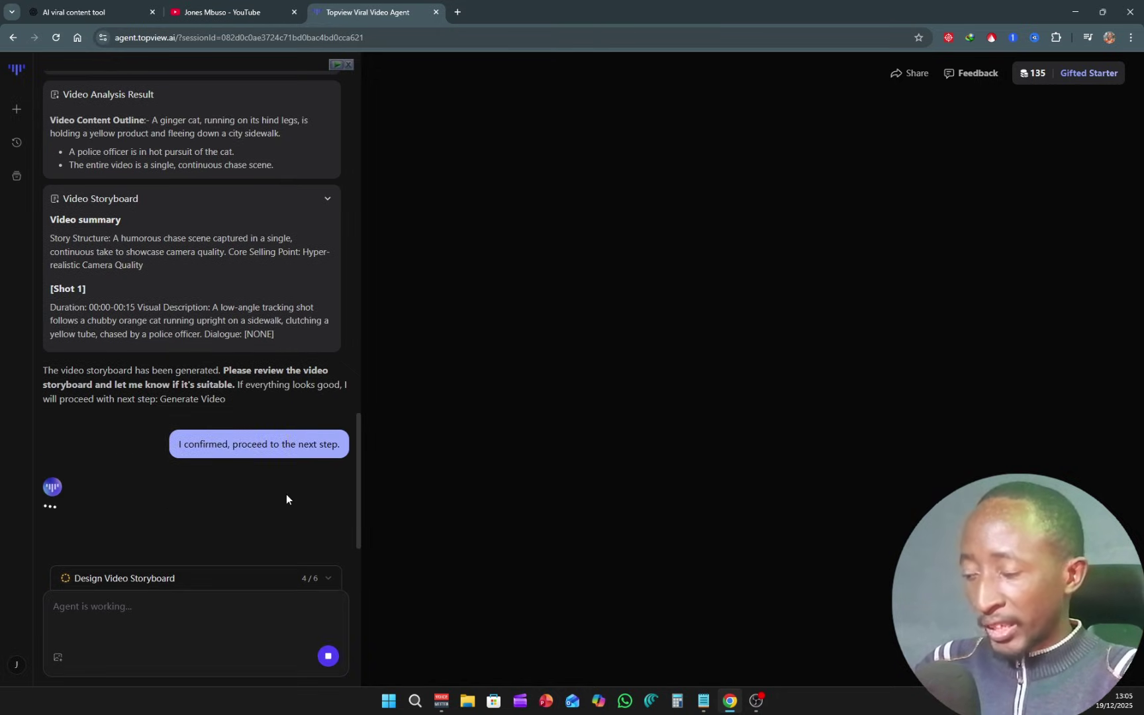
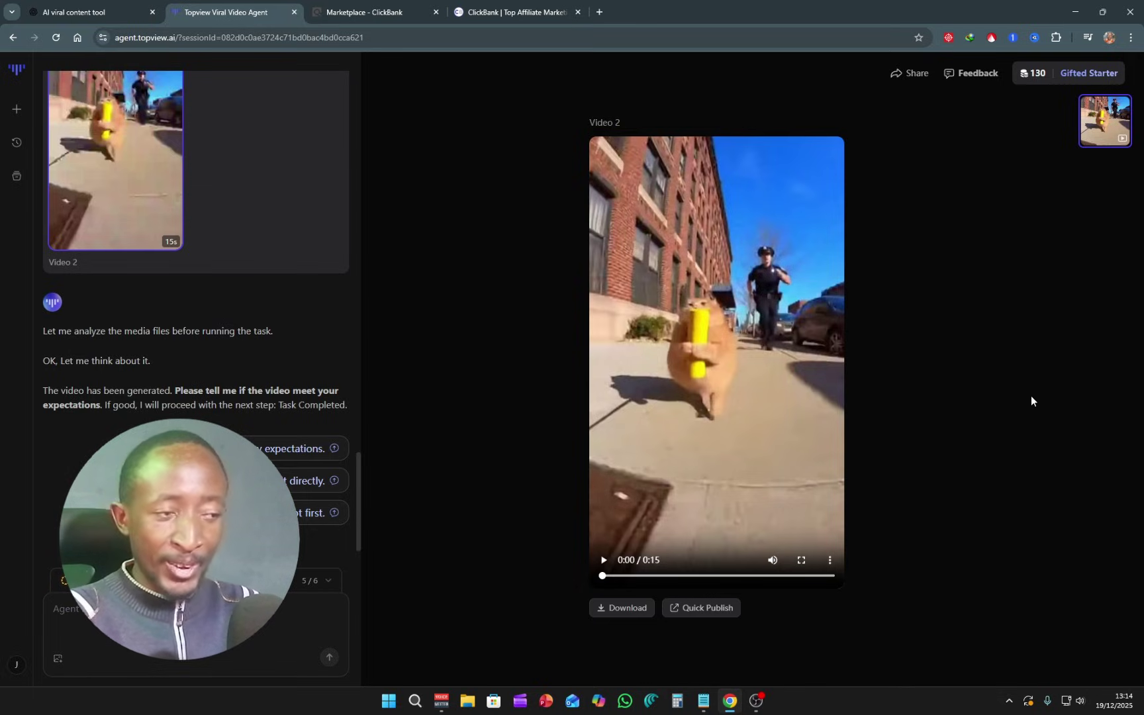
Play the generated cat chase video and pause it before the end.
{"action": "left_click", "coordinate": [603, 560]}
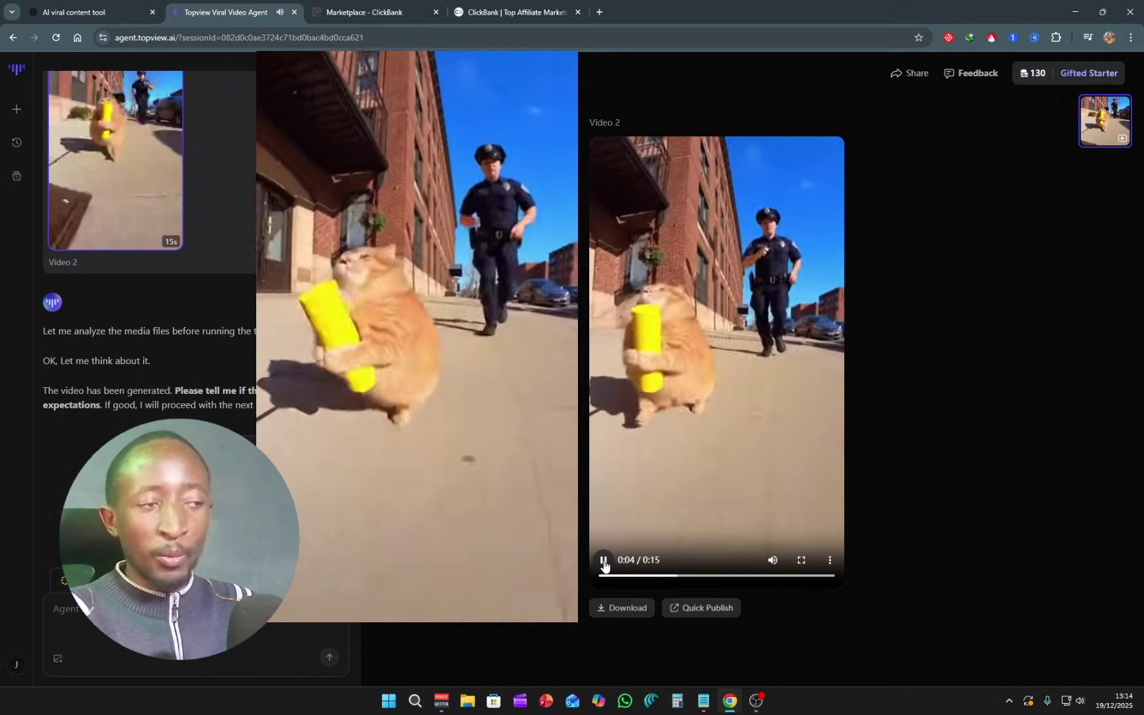
{"action": "left_click", "coordinate": [603, 561]}
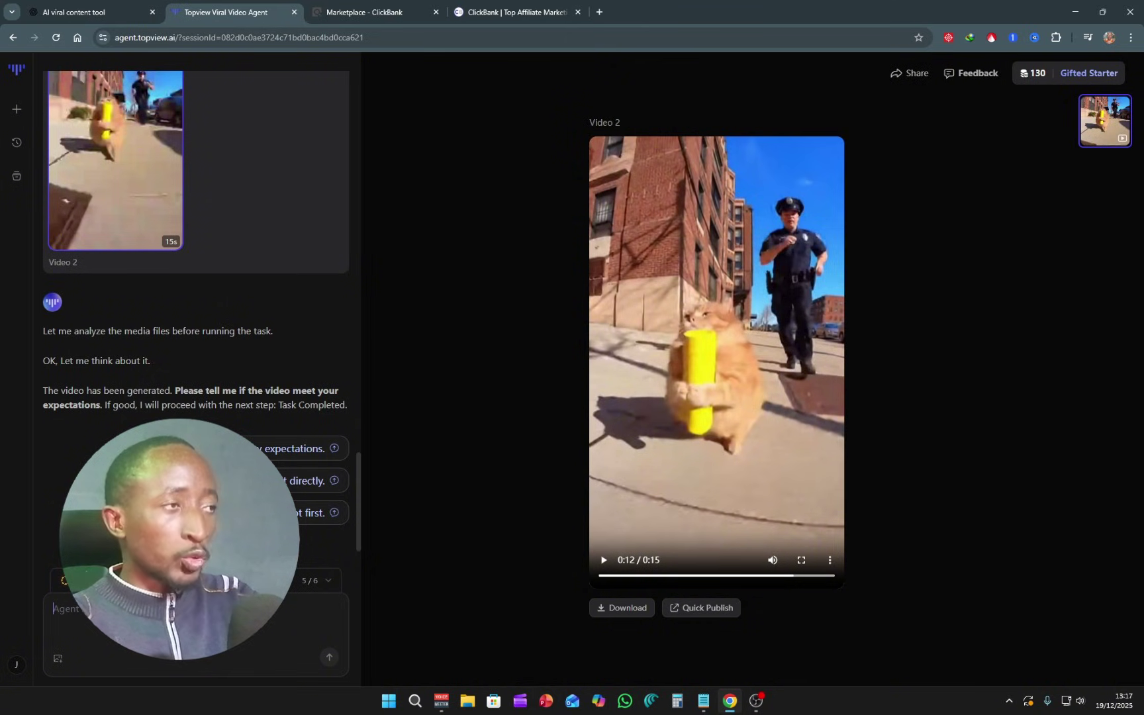
View the ClickBank home page and marketplace, placing the marketplace tab after the home page tab.
{"action": "left_click", "coordinate": [480, 8]}
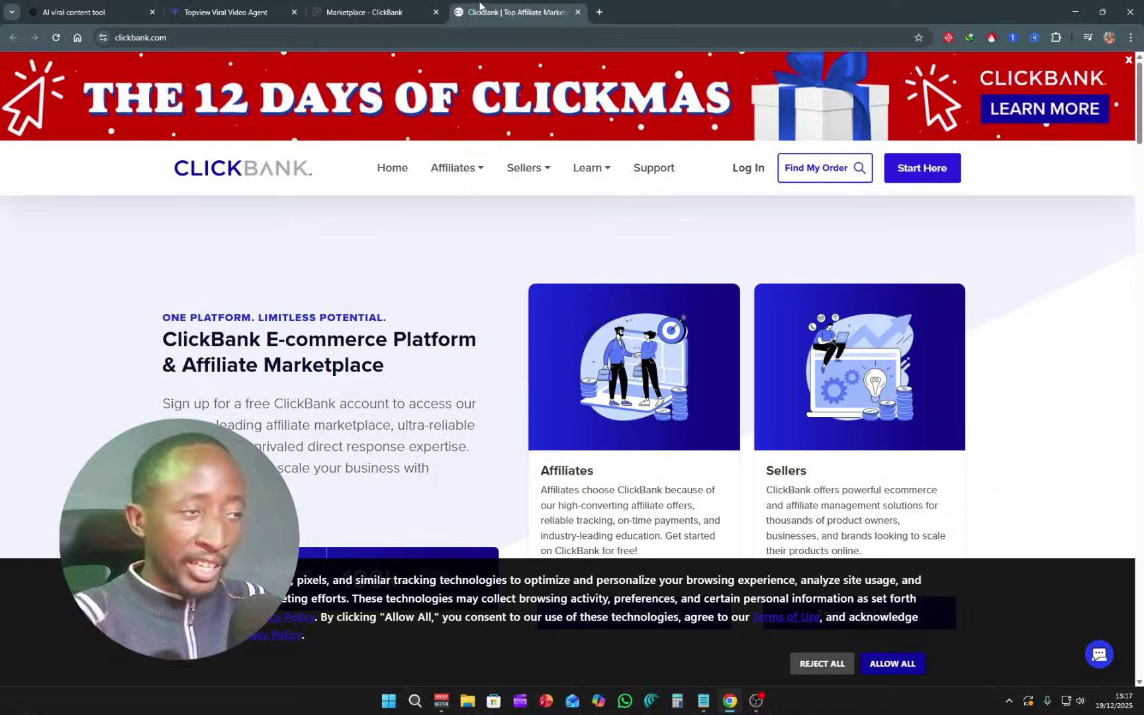
{"action": "left_click", "coordinate": [393, 6]}
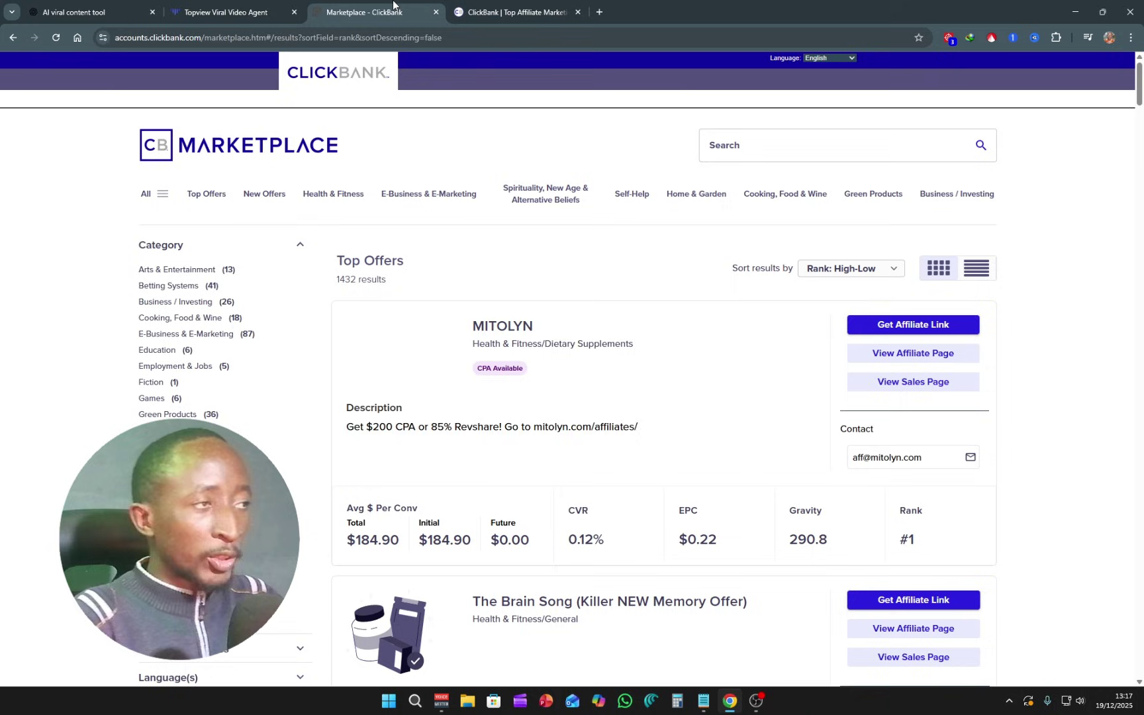
{"action": "left_click_drag", "start_coordinate": [394, 3], "coordinate": [549, 4]}
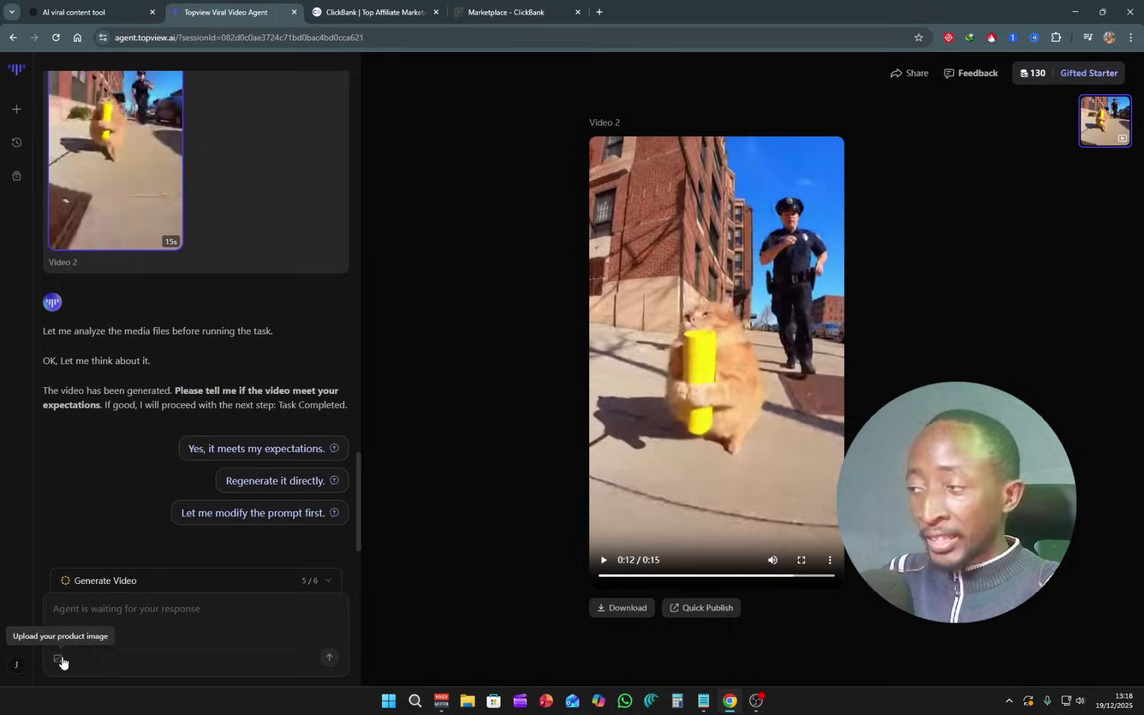
Open the product image upload in the video agent chat and cancel it.
{"action": "left_click", "coordinate": [62, 657]}
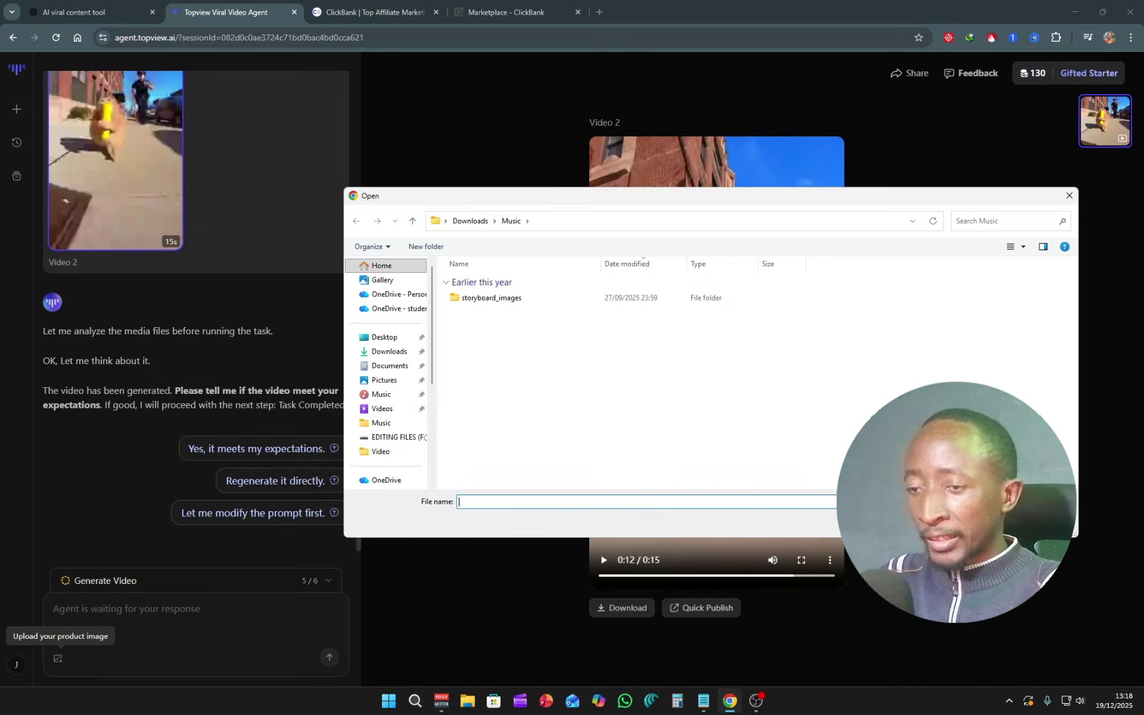
{"action": "key", "text": "Escape"}
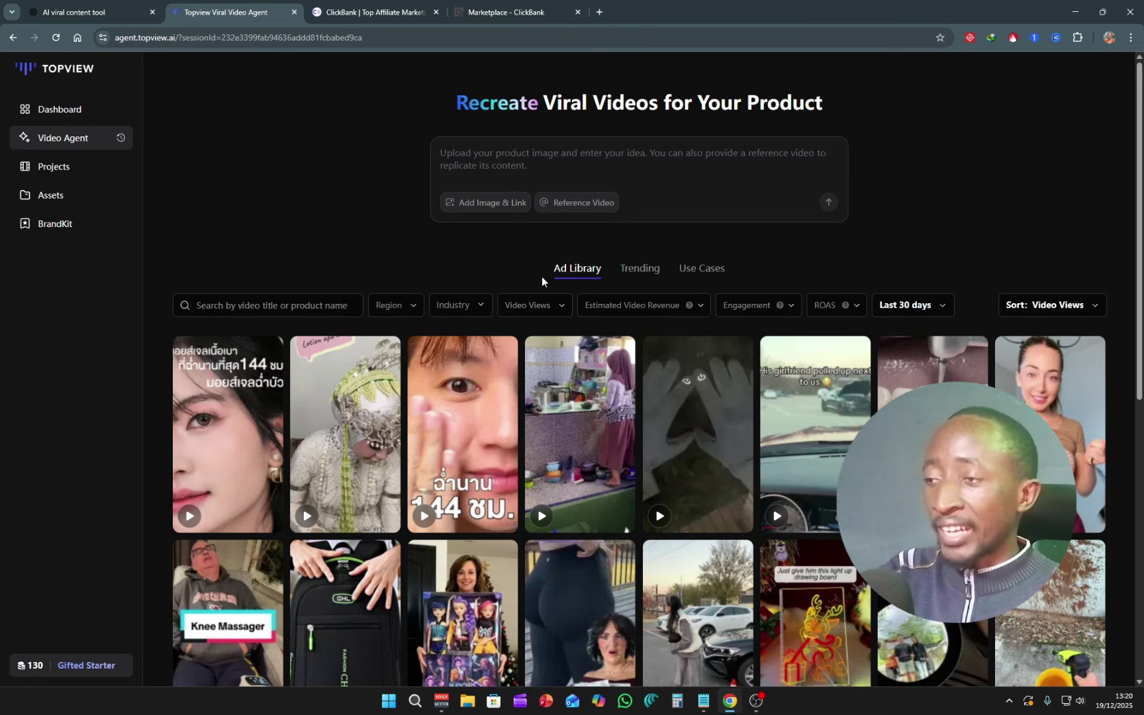
Look through the Ad Library videos in the Video Agent and check the saved YouTube Shorts links in Notepad.
{"action": "scroll", "coordinate": [586, 286], "scroll_direction": "down", "scroll_amount": 5}
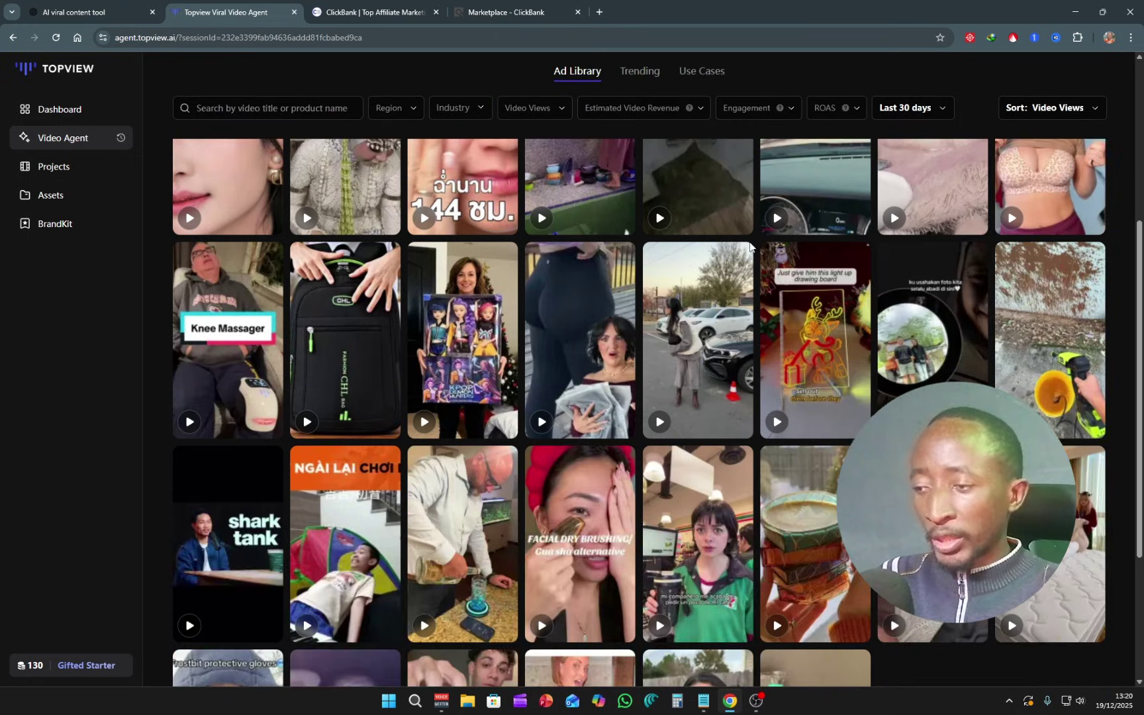
{"action": "scroll", "coordinate": [770, 551], "scroll_direction": "down", "scroll_amount": 2}
{"action": "scroll", "coordinate": [772, 517], "scroll_direction": "up", "scroll_amount": 4}
{"action": "scroll", "coordinate": [771, 510], "scroll_direction": "up", "scroll_amount": 1}
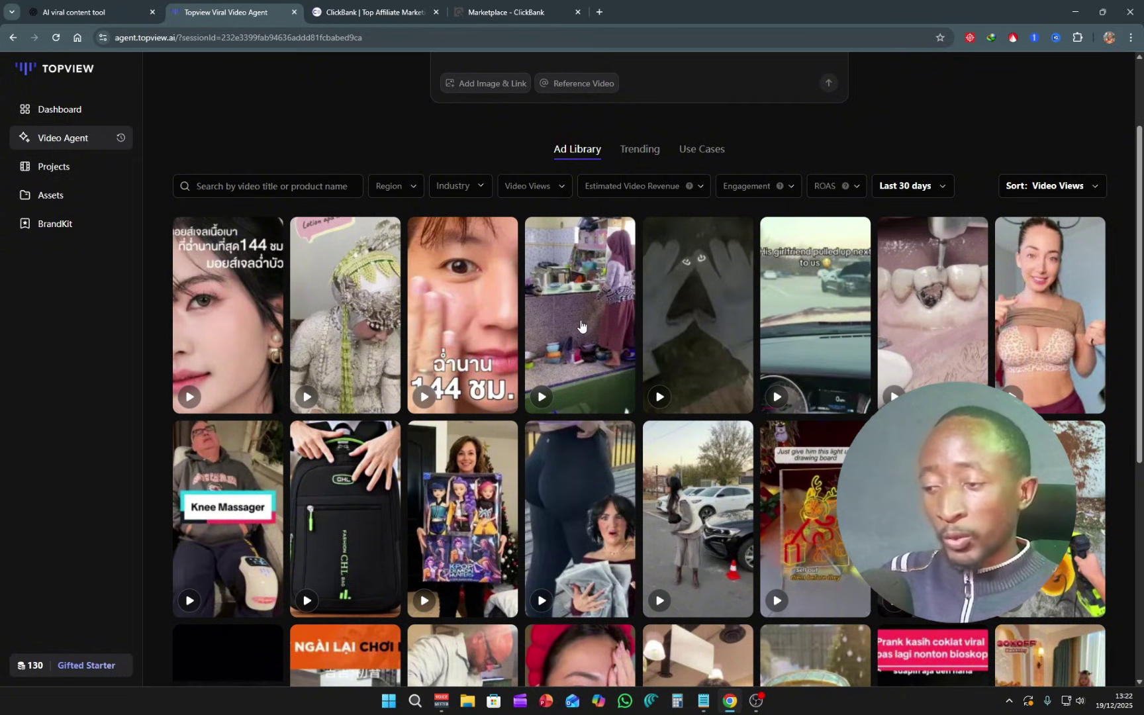
{"action": "left_click", "coordinate": [704, 701]}
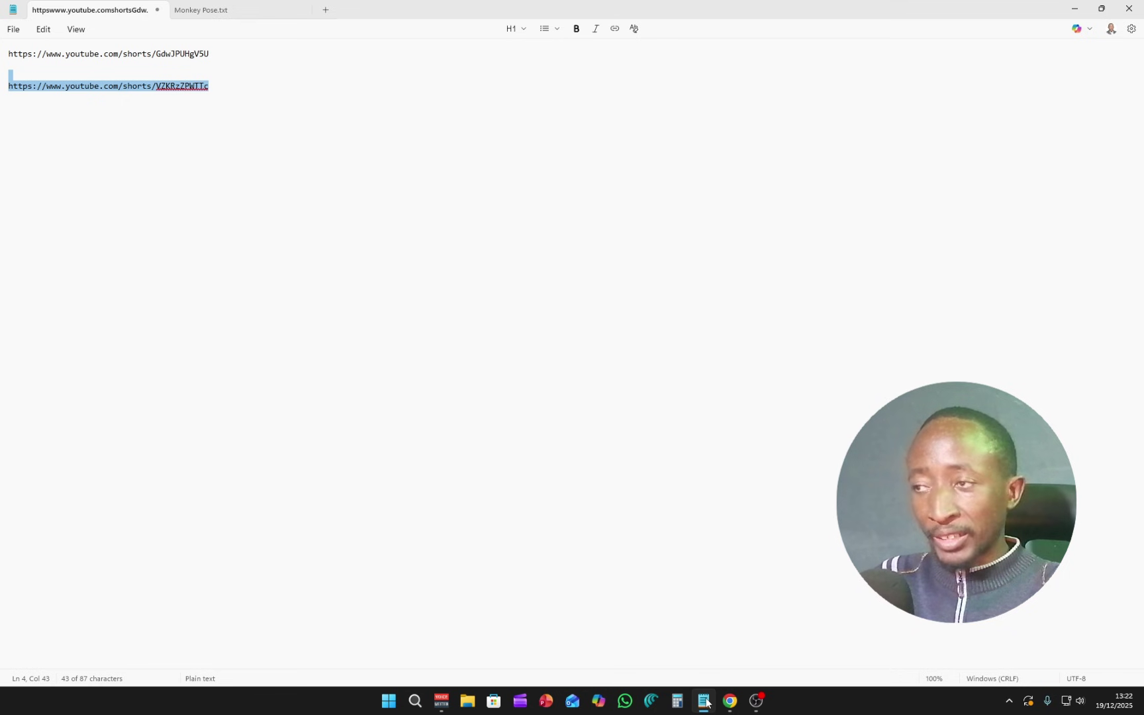
{"action": "left_click", "coordinate": [704, 700]}
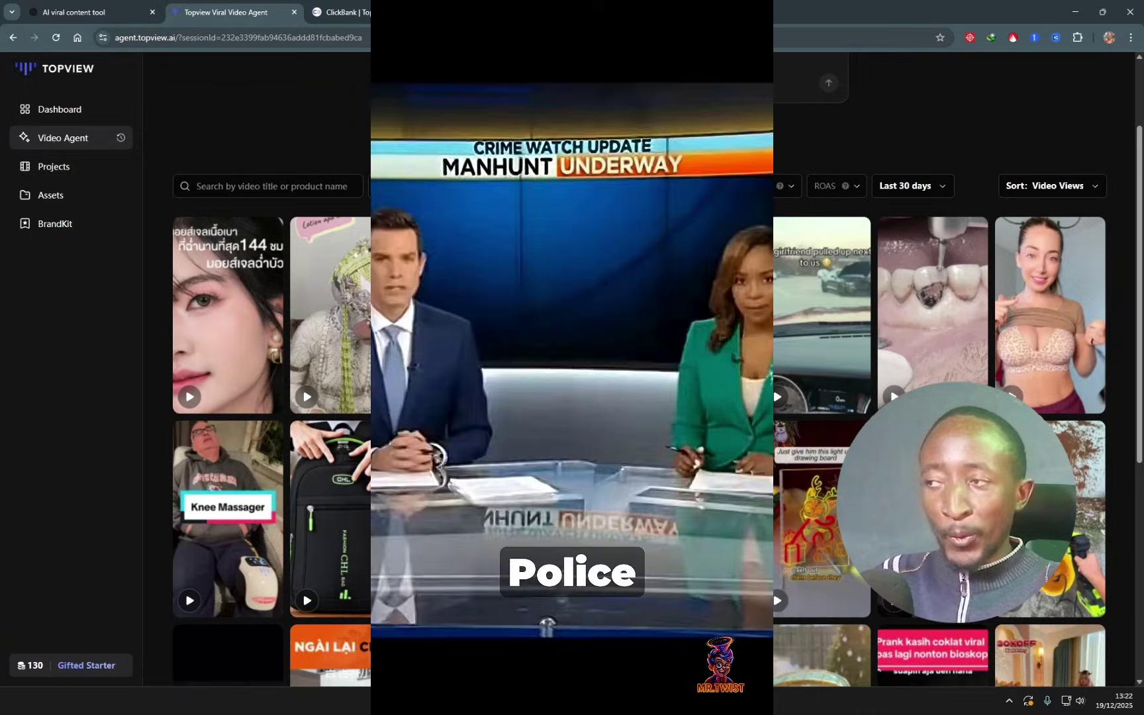